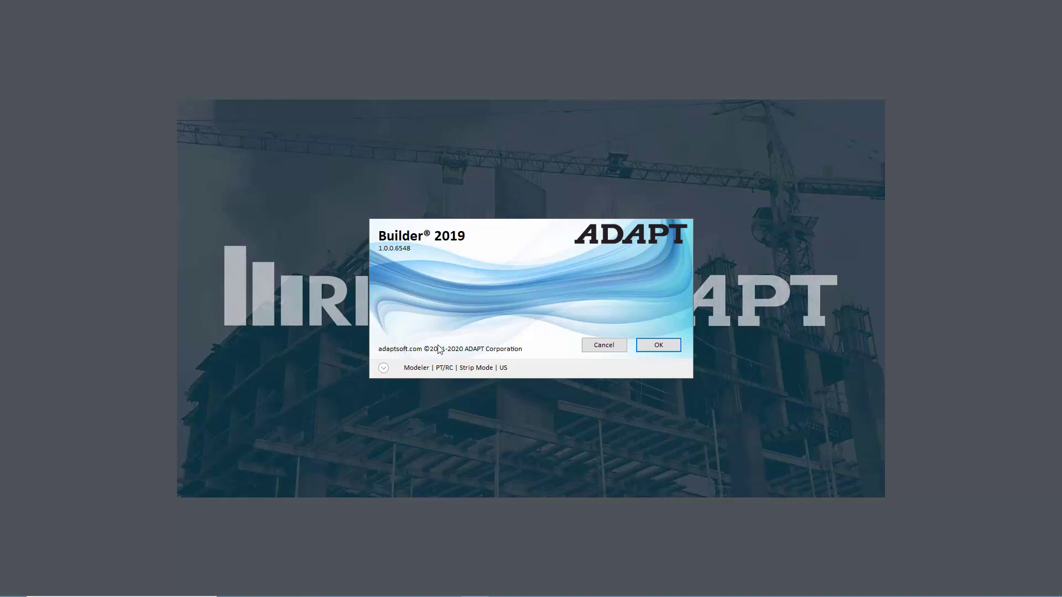
Step: Launch the Modeler in PT/RC Strip Mode with US units from the startup dialog
left_click(383, 369)
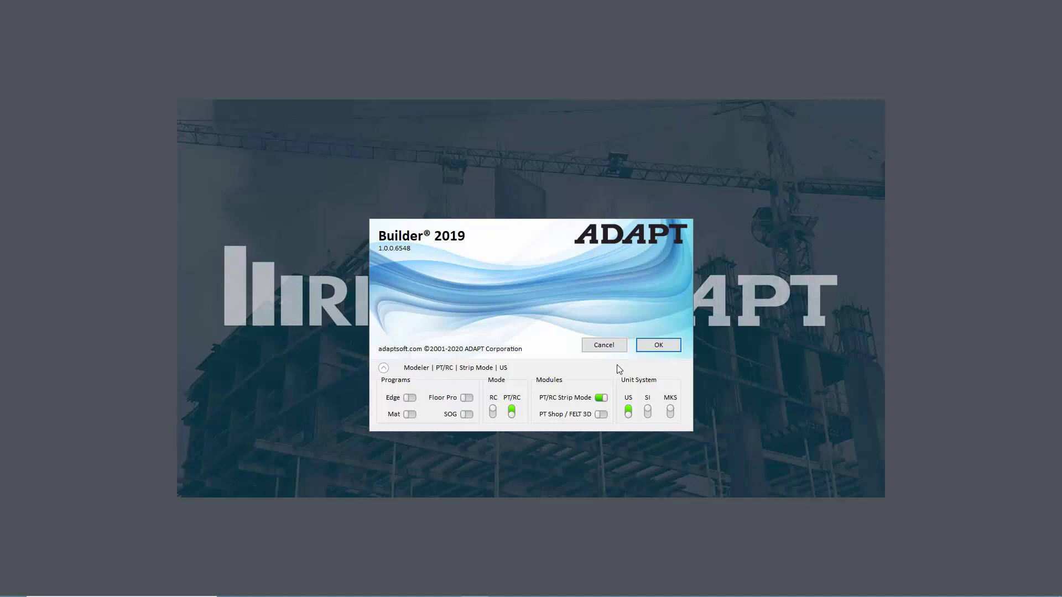
left_click(653, 348)
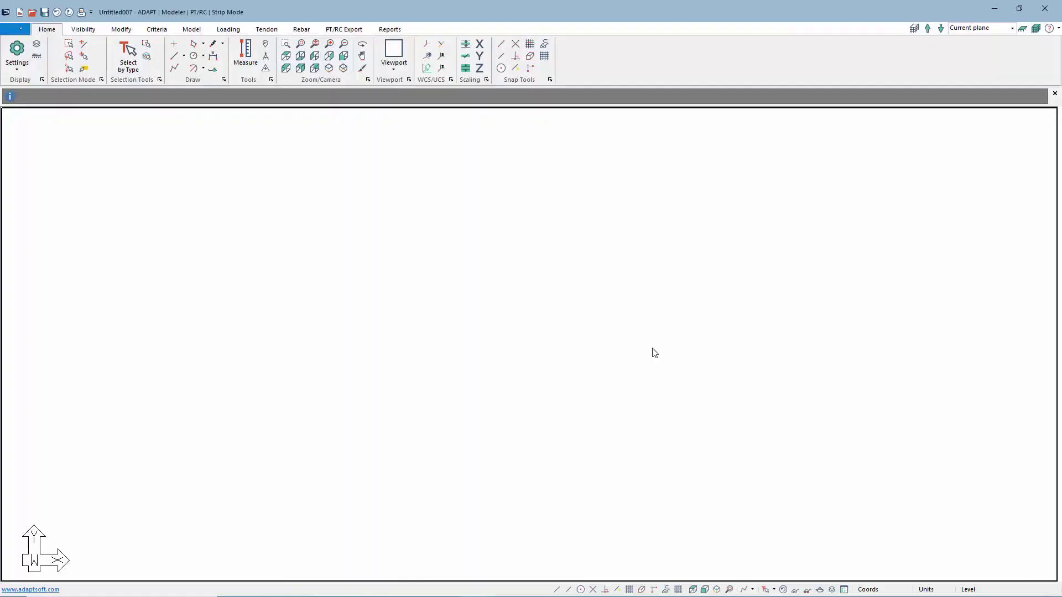
Step: Open FP_PTRC.adm from the recent documents list
left_click(24, 31)
left_click(166, 108)
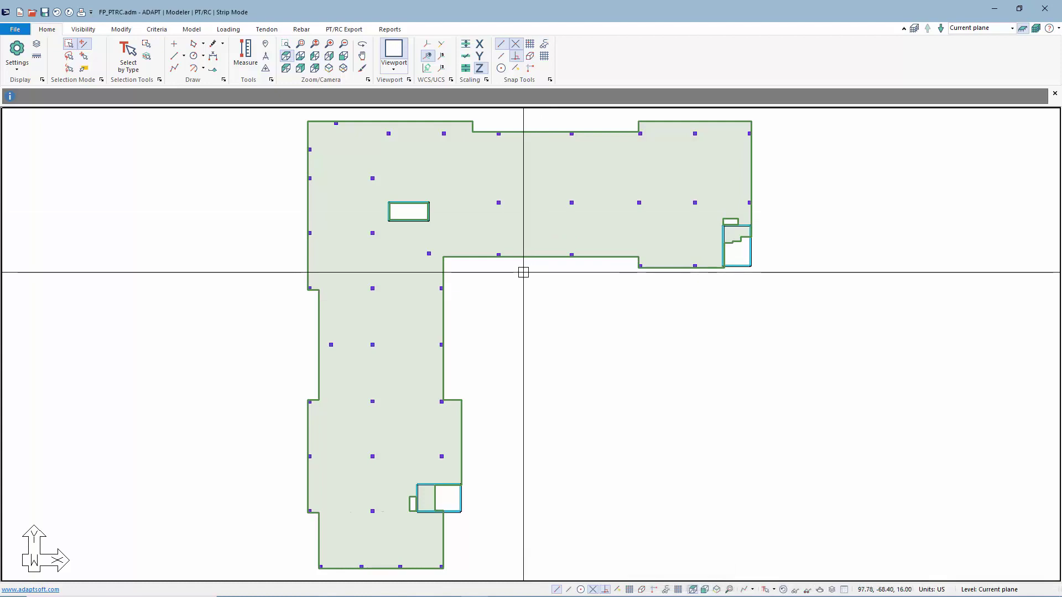
Step: Turn on X-direction support lines in PT/RC Export and select the second X line
left_click(339, 31)
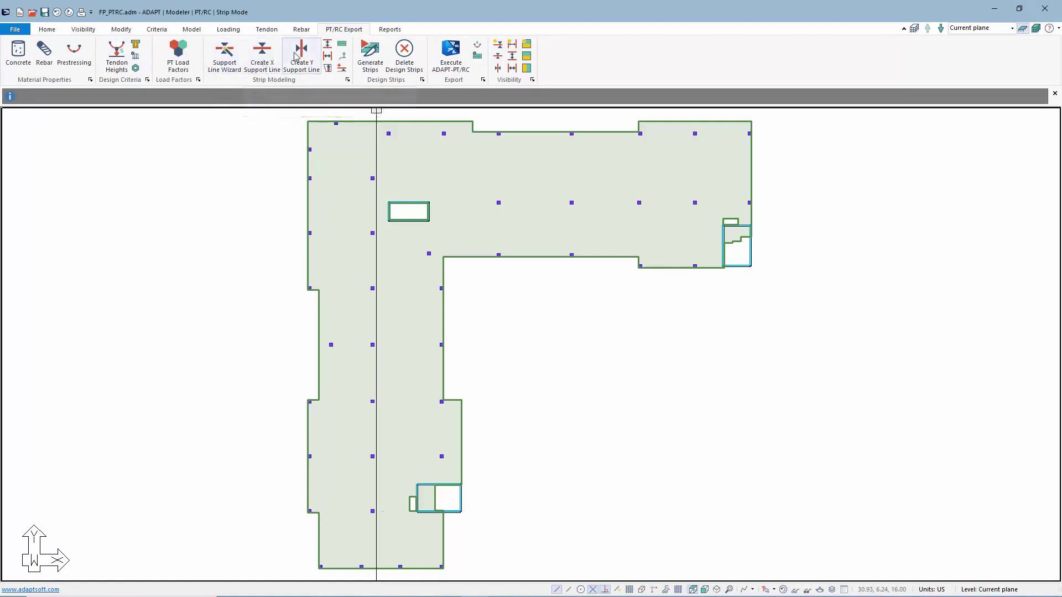
left_click(496, 57)
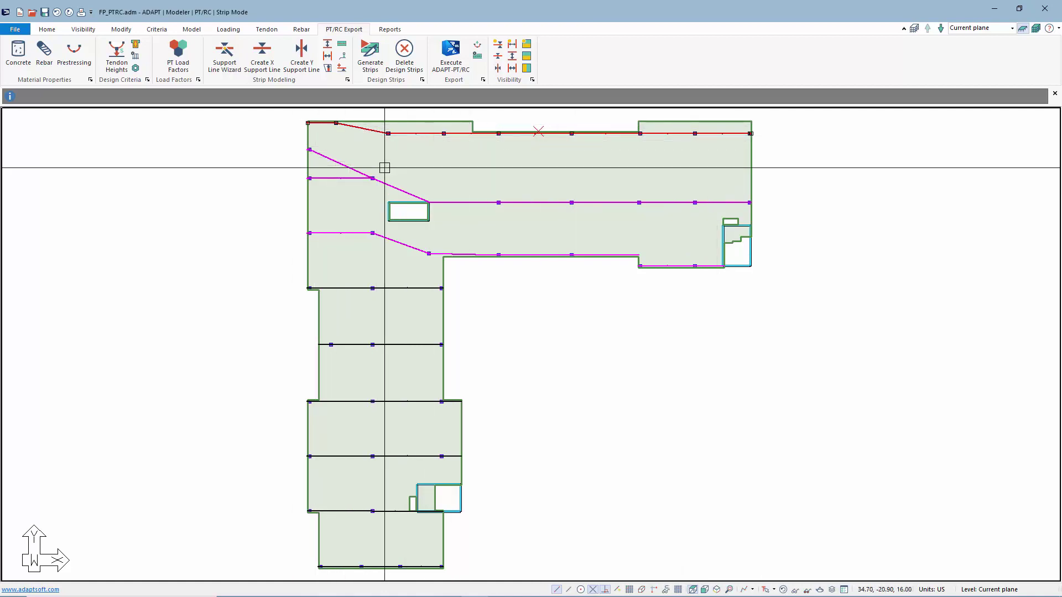
left_click(332, 160)
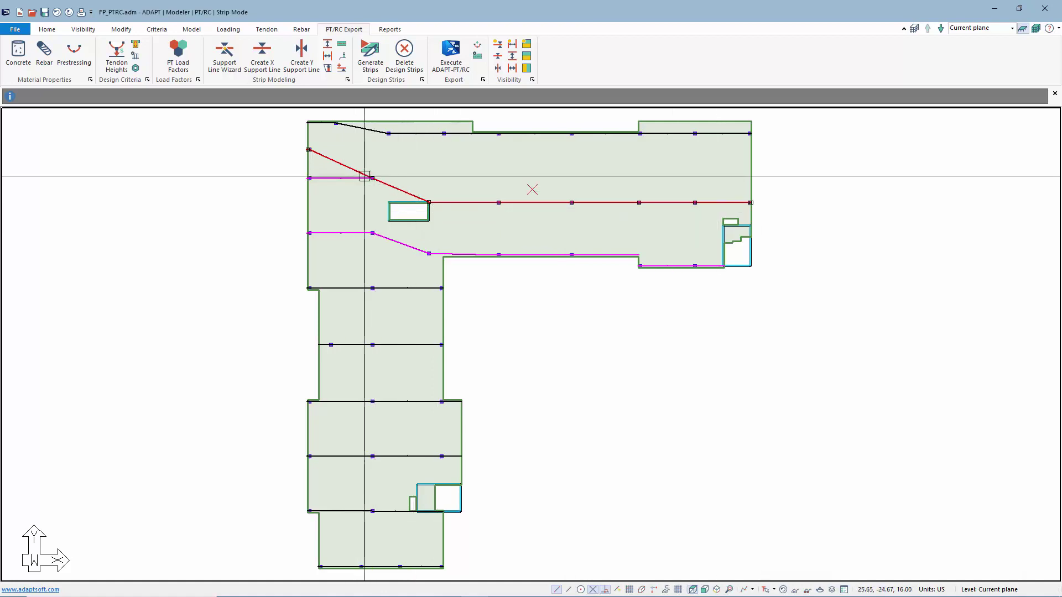
Step: Inspect the short left segment and the long diagonal support line, then clear the selection
middle_click_drag(350, 200, 438, 235)
scroll(438, 235, "up", 1)
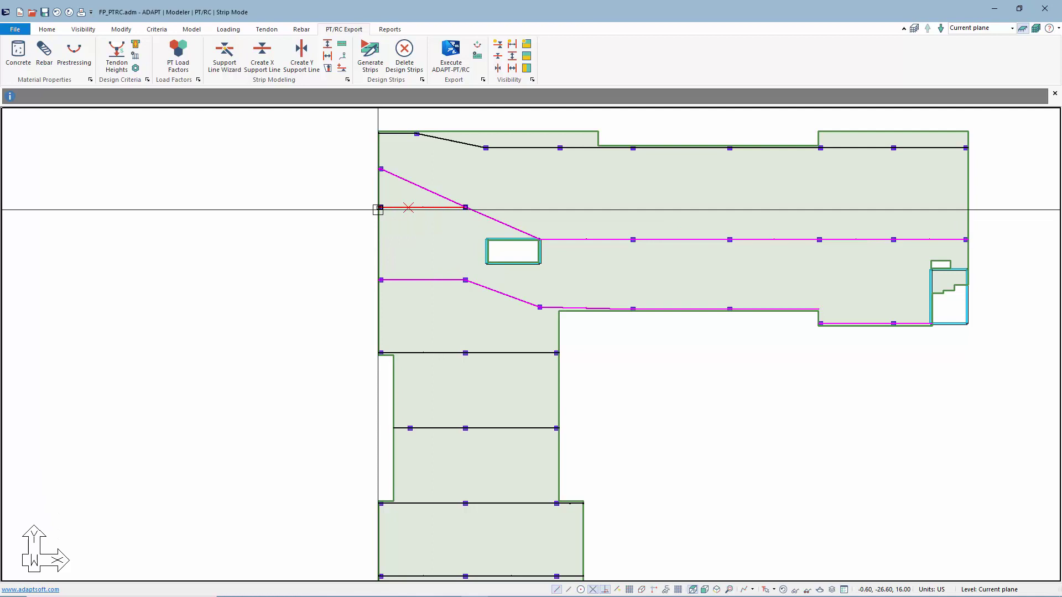
left_click(408, 207)
left_click(412, 183)
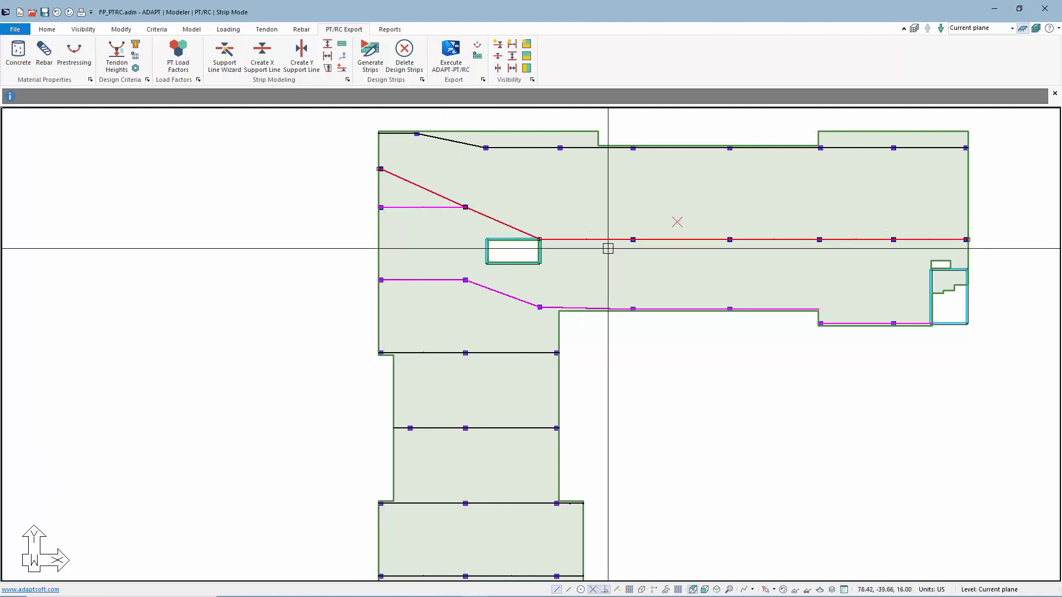
middle_click_drag(781, 277, 757, 224)
scroll(446, 367, "down", 2)
key("Escape")
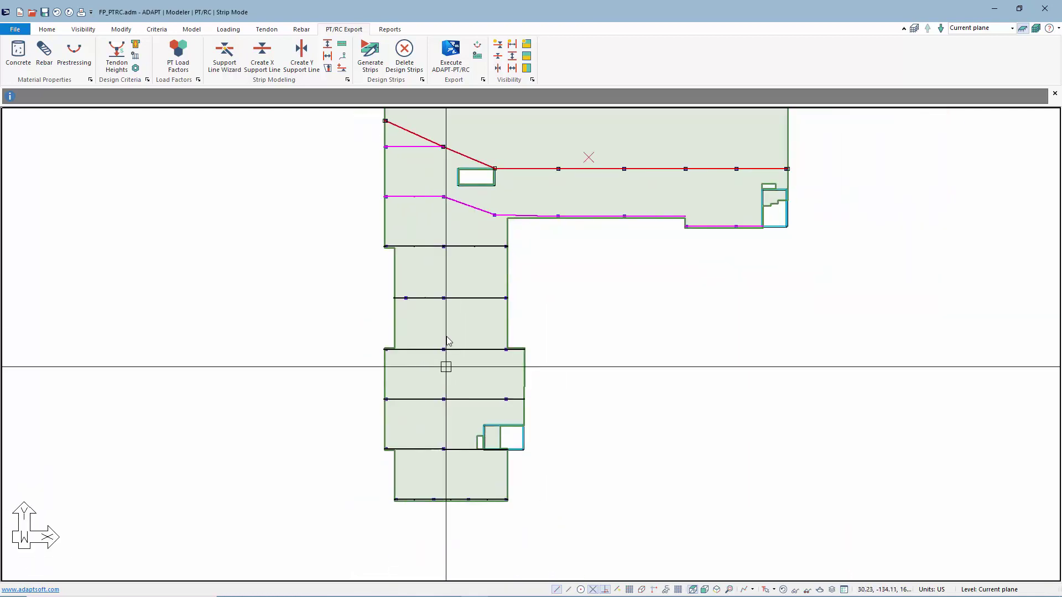
Step: Turn on Y-direction support lines and turn off the X-direction ones
left_click(498, 67)
middle_click_drag(571, 313, 585, 361)
left_click(498, 55)
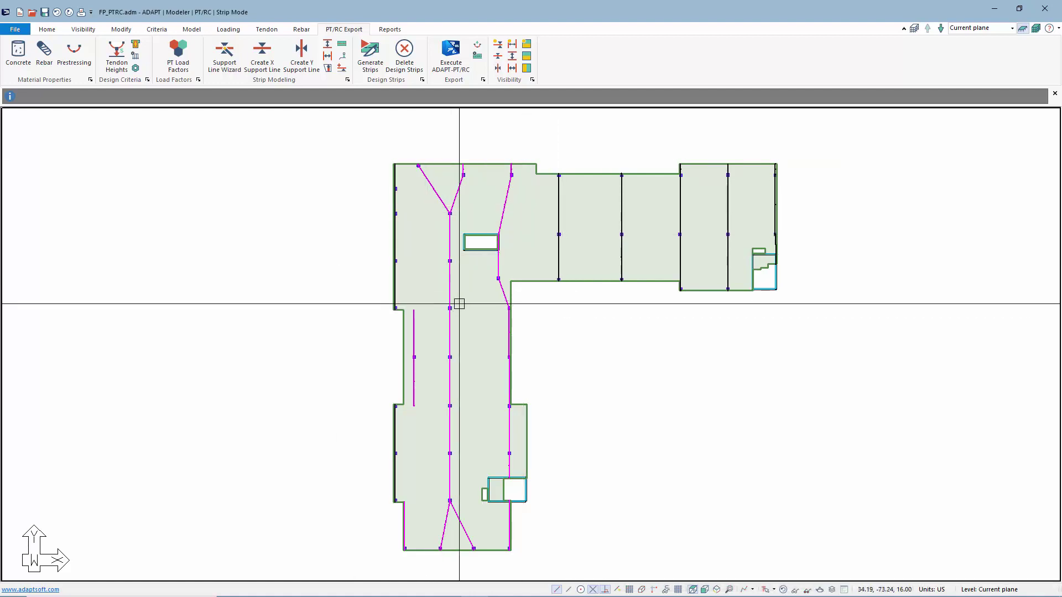
Step: Generate Strips, closing Report.txt and answering Yes to the Structural Warning
left_click(367, 62)
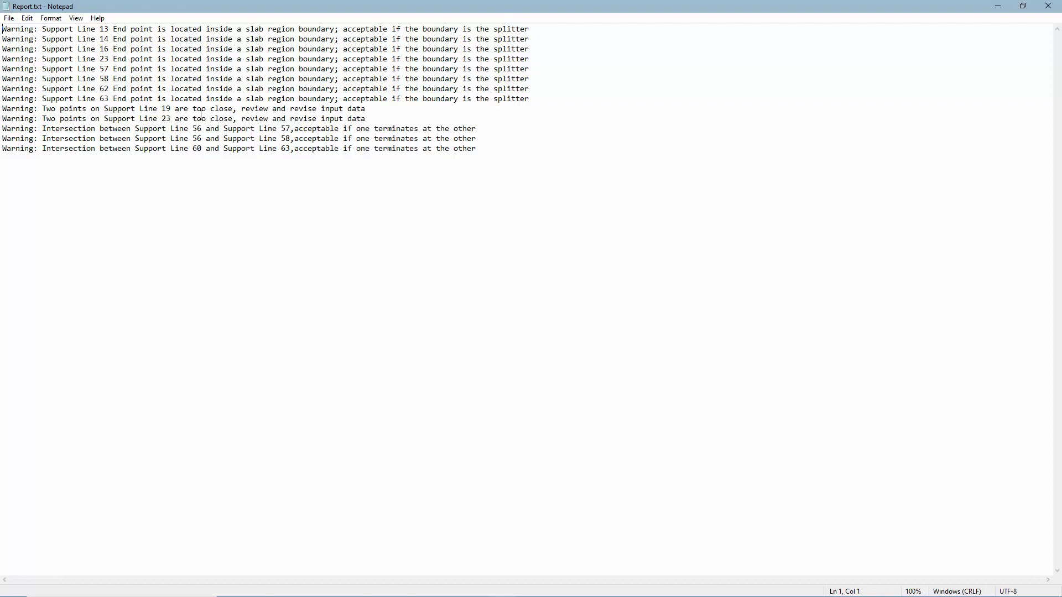
left_click(1040, 7)
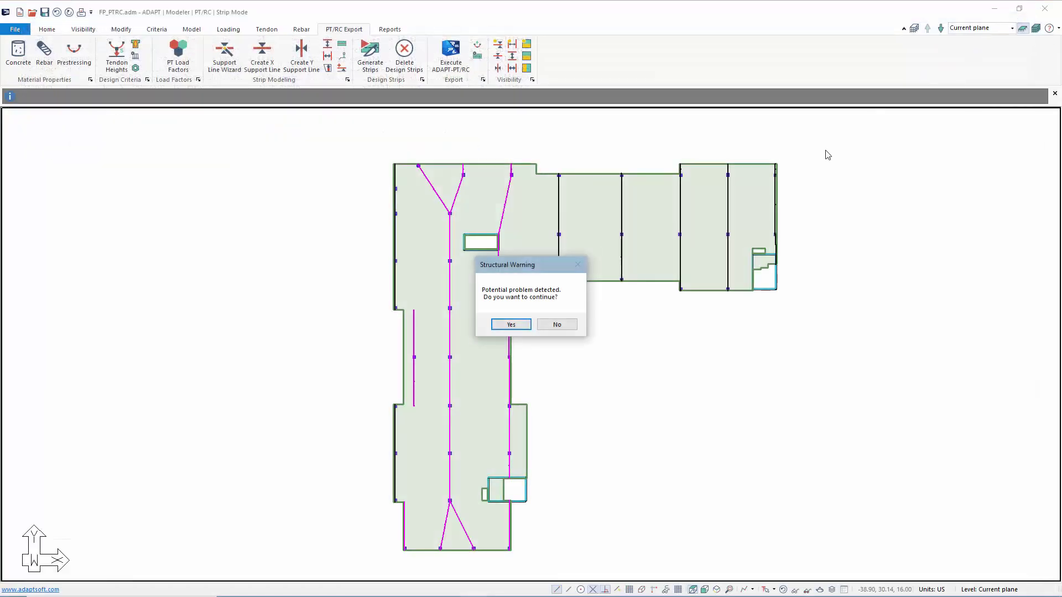
left_click(515, 325)
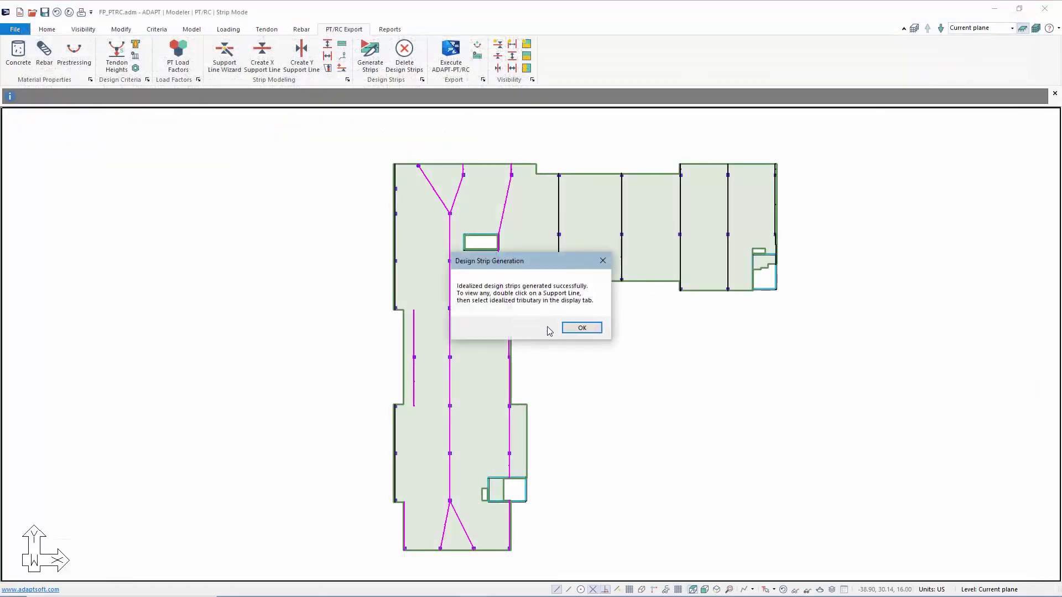
left_click(582, 328)
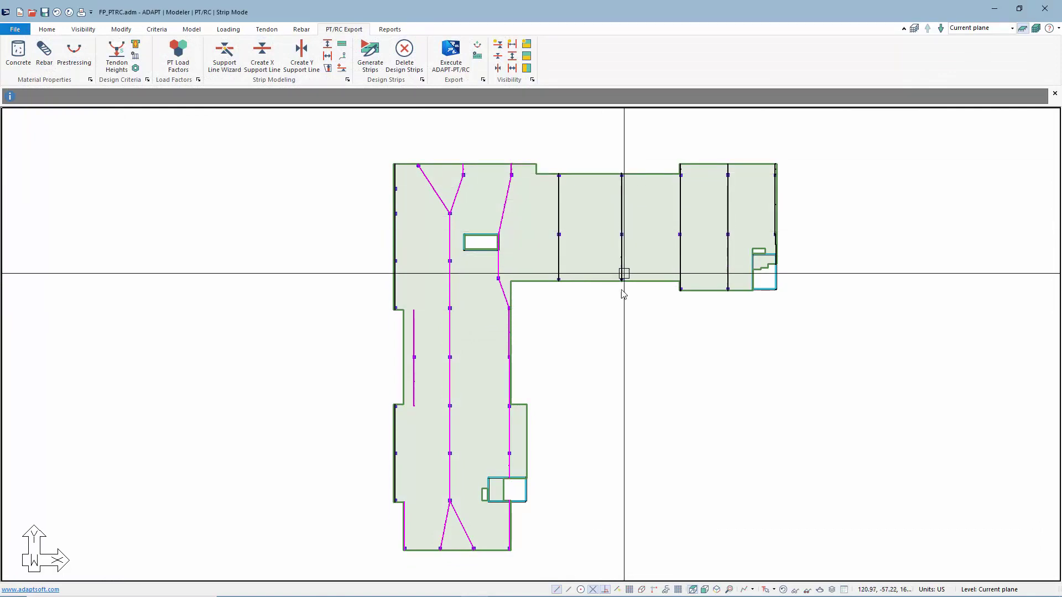
Step: View the Support Line 36 strip in 3D and send it to ADAPT-PT/RC with Go to PT
double_click(624, 210)
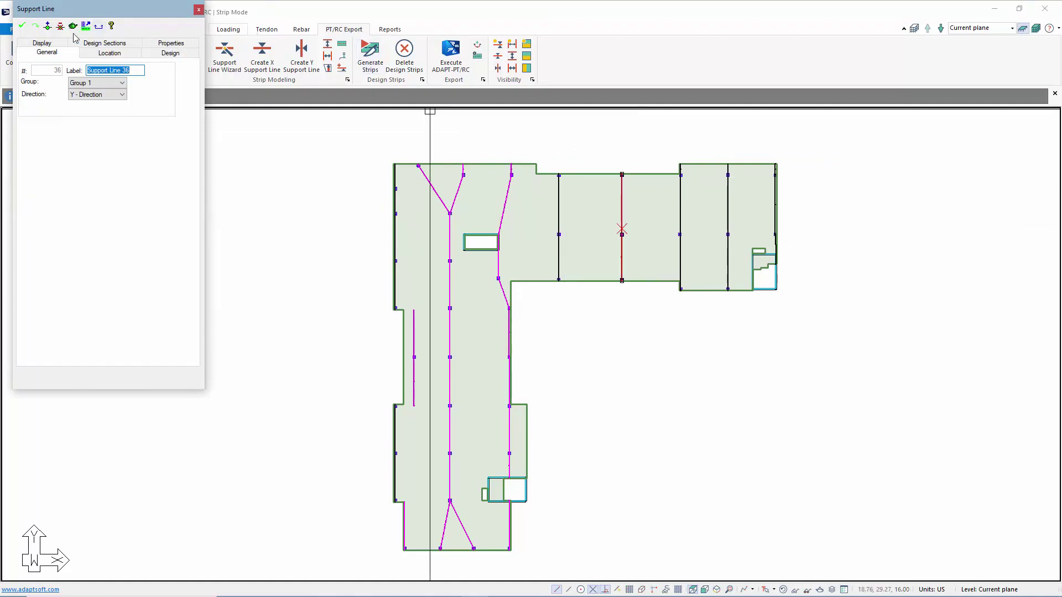
left_click(72, 26)
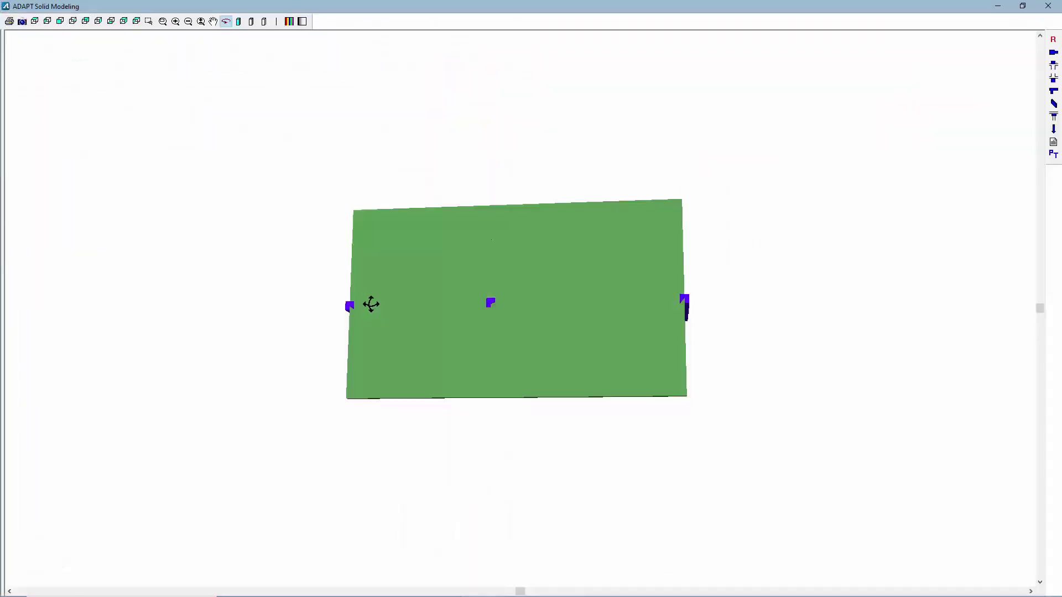
left_click_drag(372, 304, 497, 273)
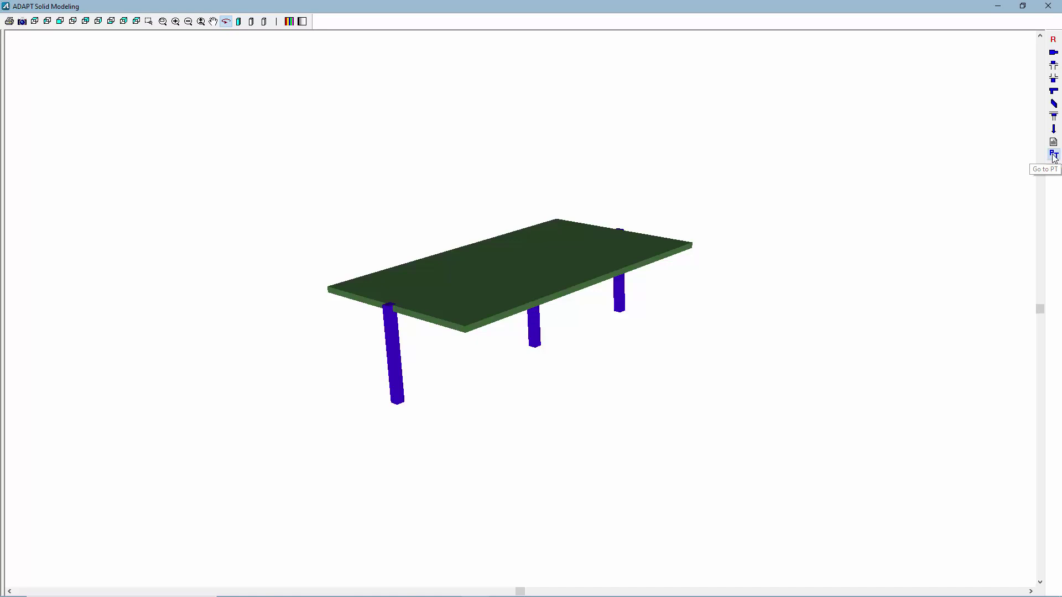
left_click(1054, 156)
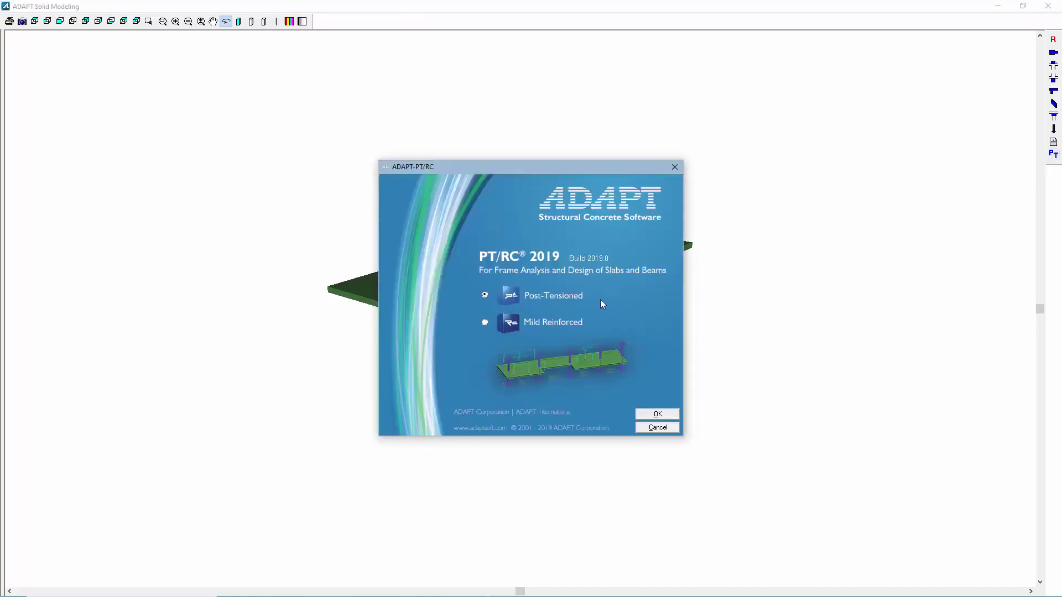
Step: Start PT/RC as post-tensioned and open the strip input, keeping the model locked
left_click(657, 415)
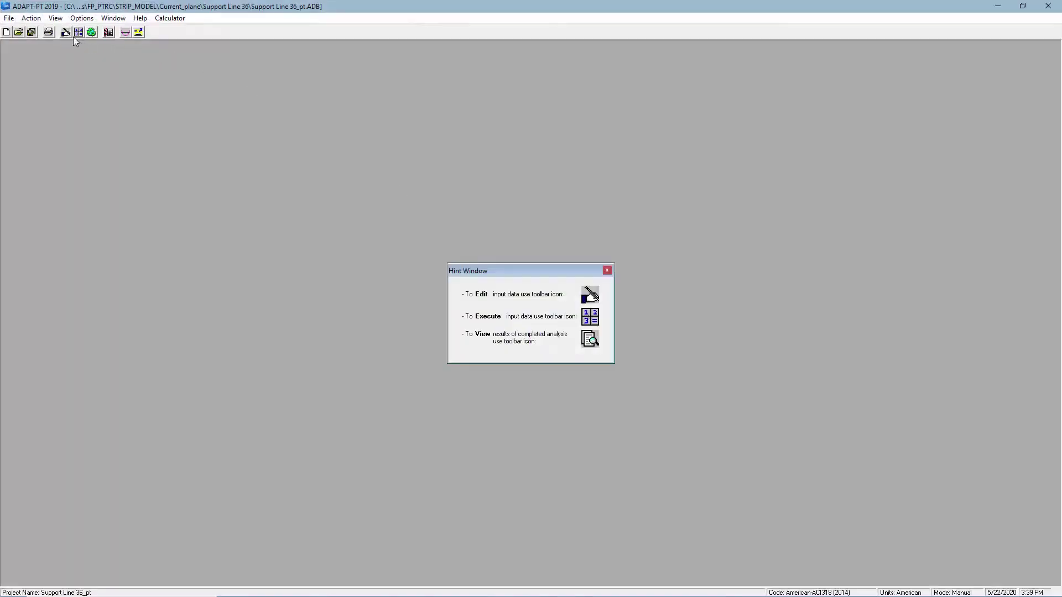
left_click(65, 34)
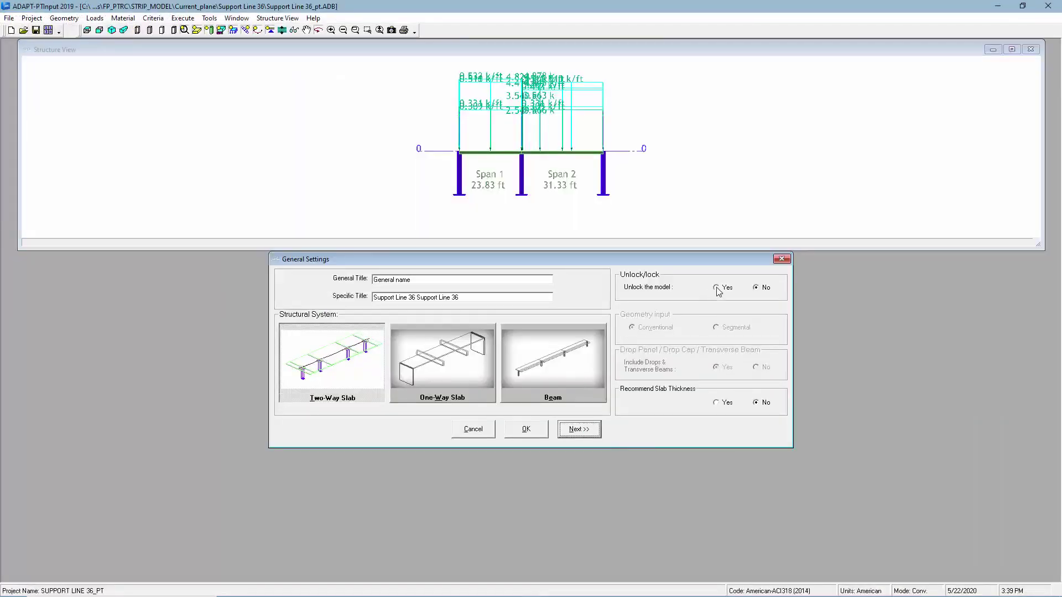
left_click(718, 291)
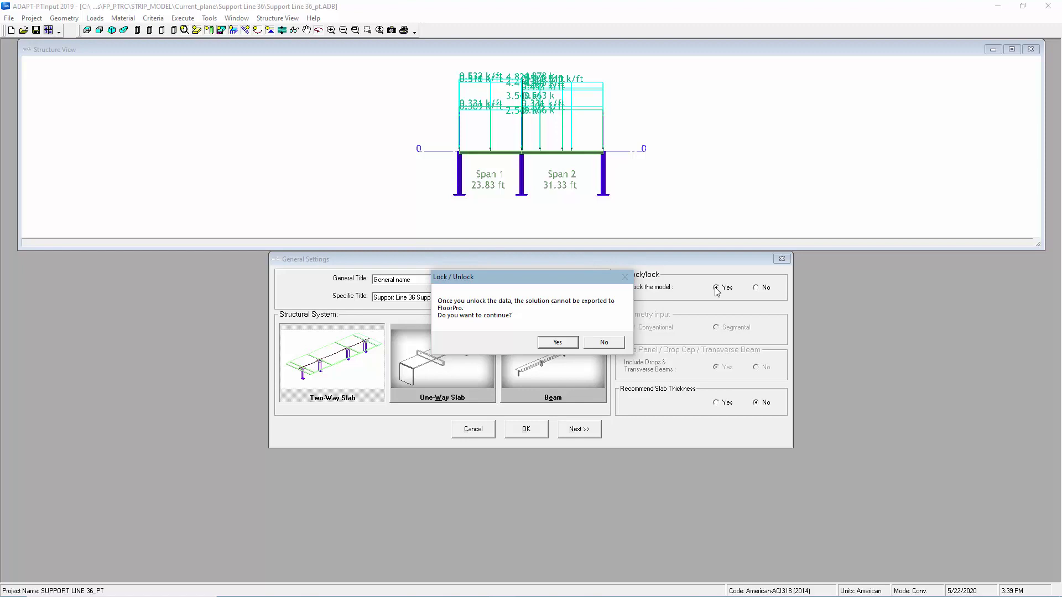
left_click(601, 342)
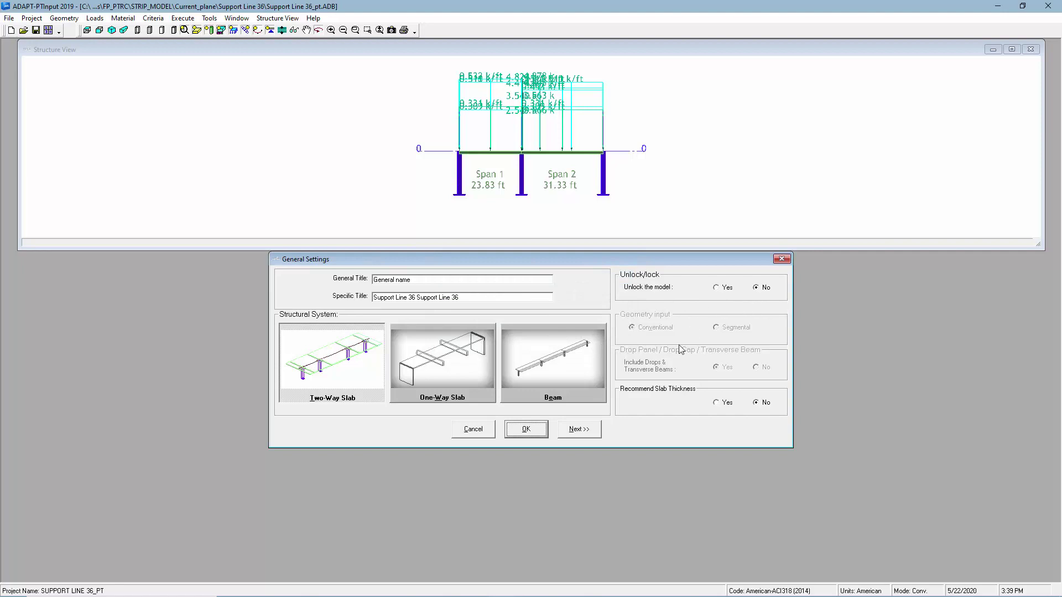
Step: Step through Design Code and Design Settings to Span Geometry (23.83 ft and 31.33 ft spans)
left_click(579, 434)
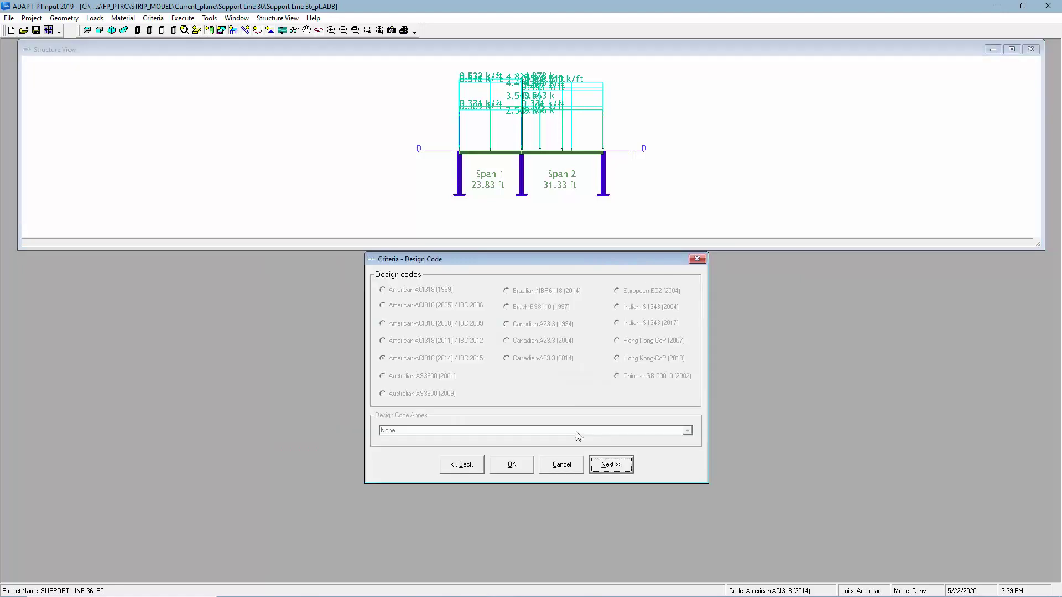
left_click(613, 469)
left_click(616, 545)
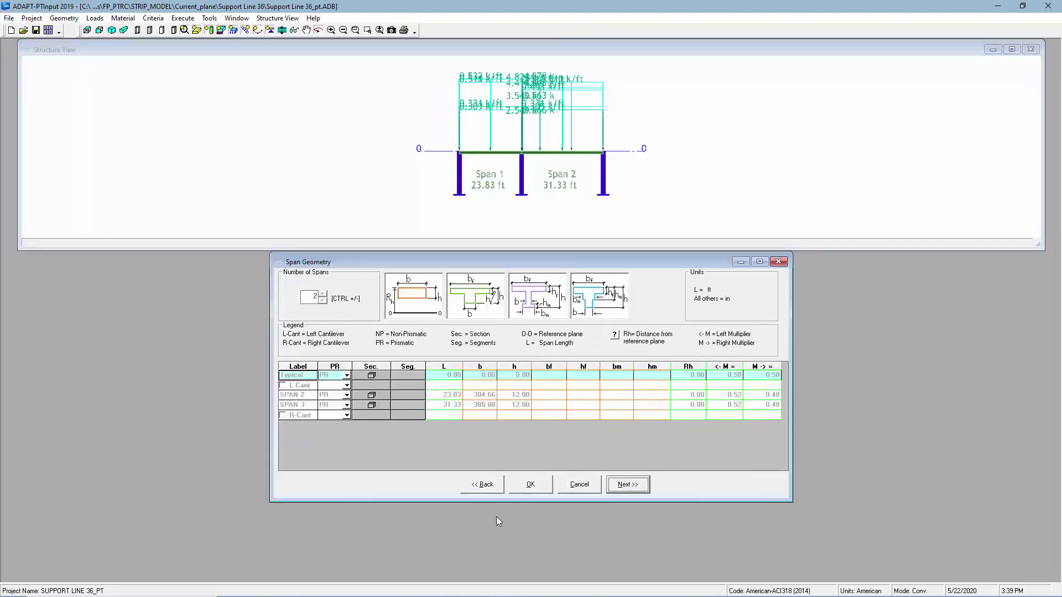
Step: Save & Execute the strip, exit PT Recycling, dismiss the Reminder, and return to Modeler
left_click(48, 30)
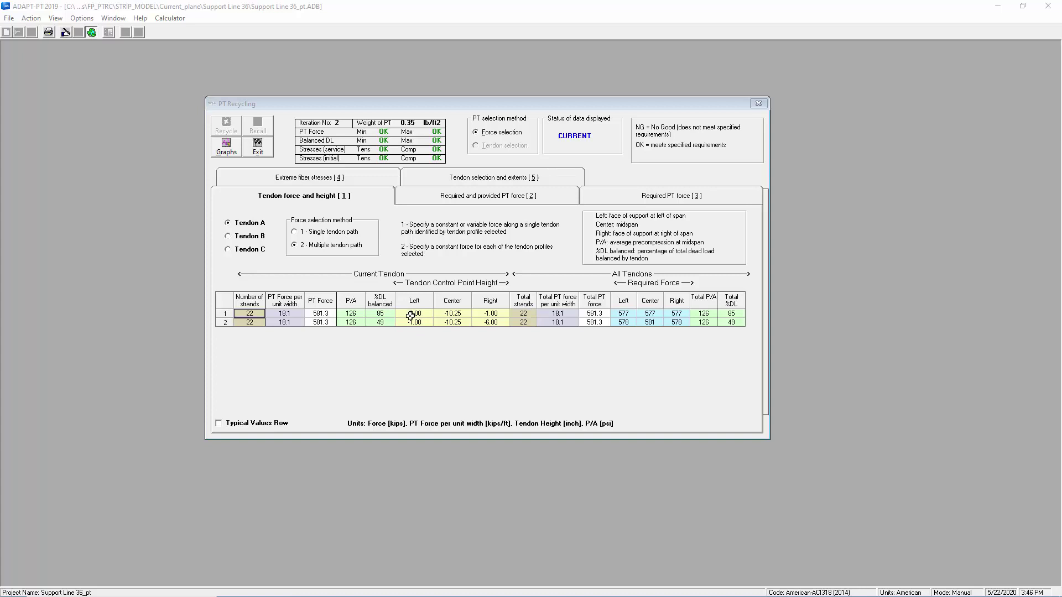
left_click(223, 150)
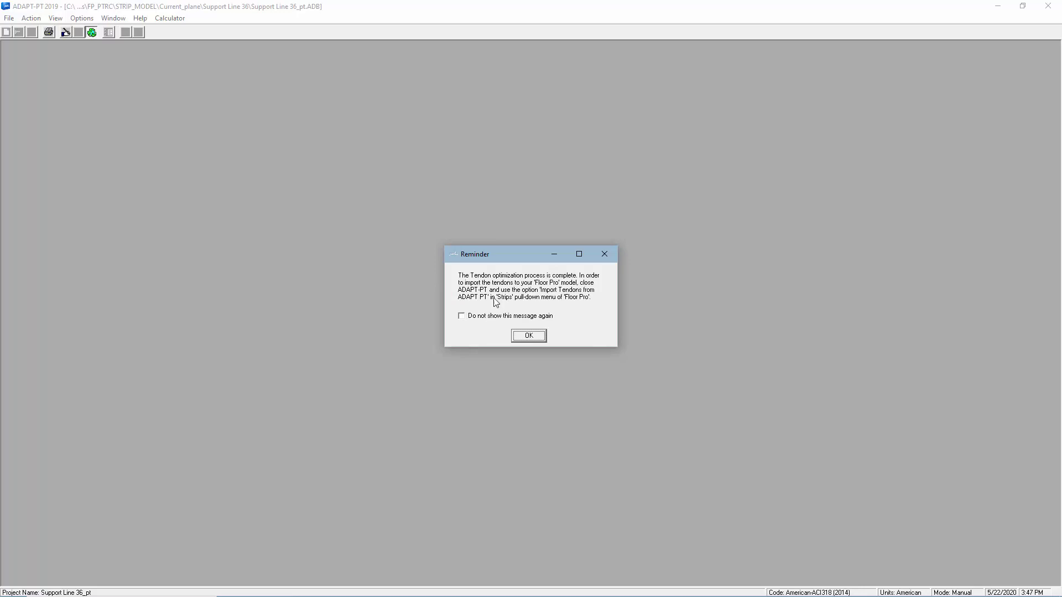
left_click(604, 254)
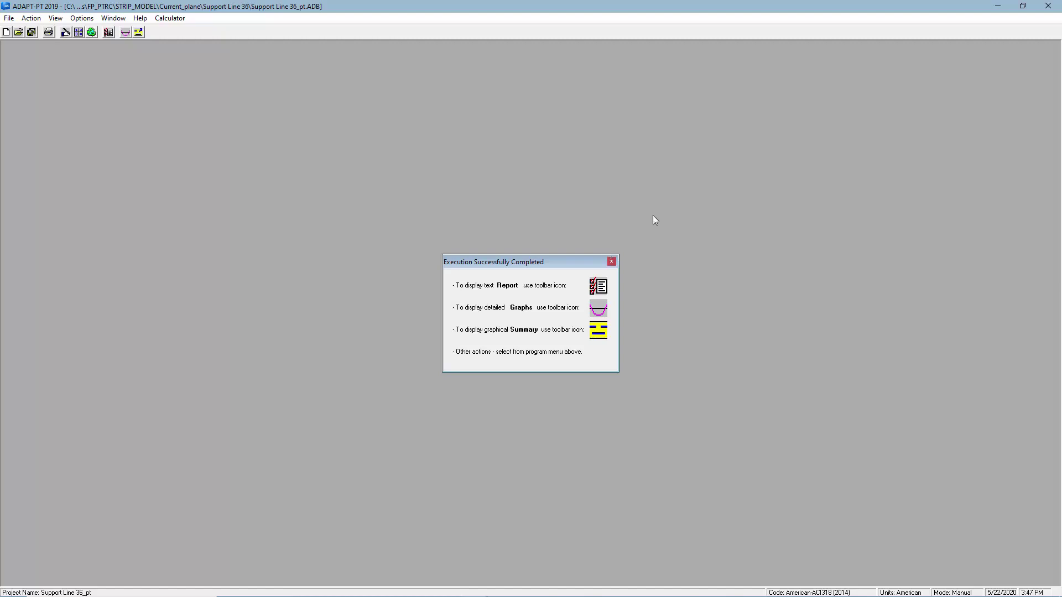
key("alt+Tab")
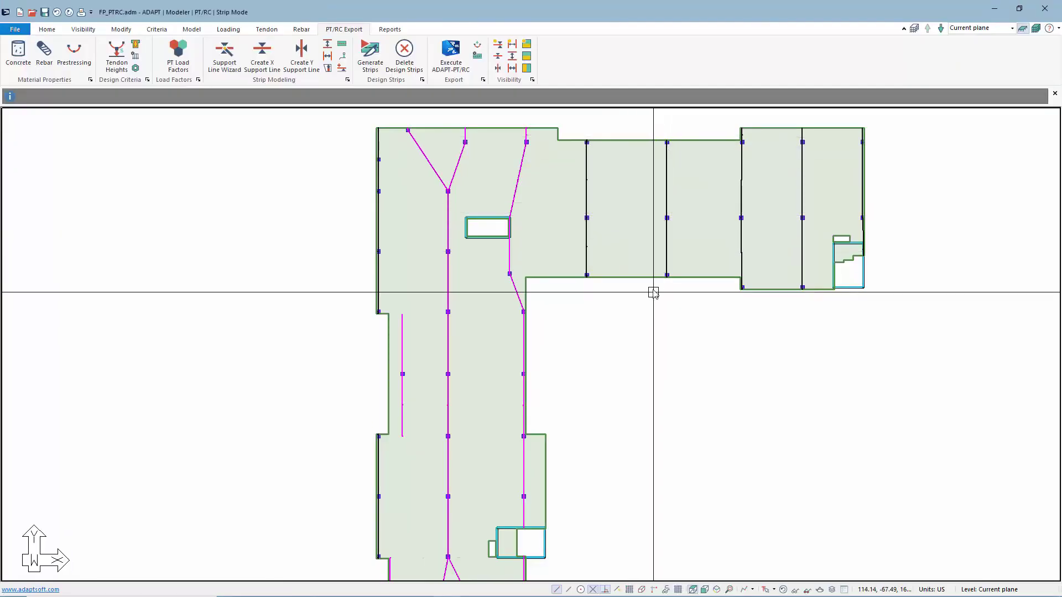
Step: Import tendons from ADAPT-PT, hide support lines, and inspect the tendon in 3D before returning to plan
left_click(476, 50)
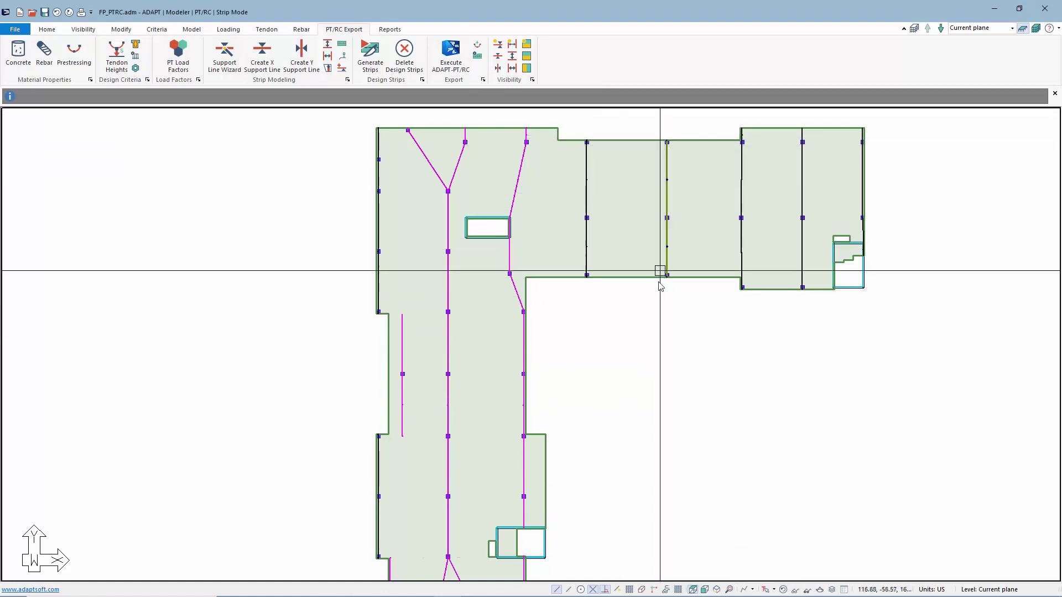
left_click(501, 60)
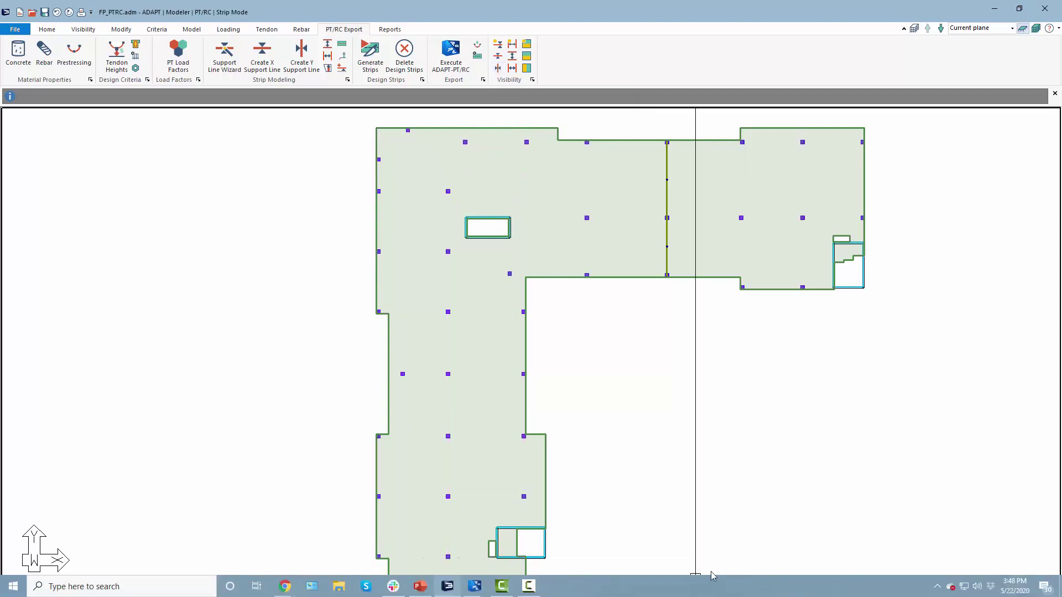
left_click(717, 589)
scroll(485, 307, "up", 10)
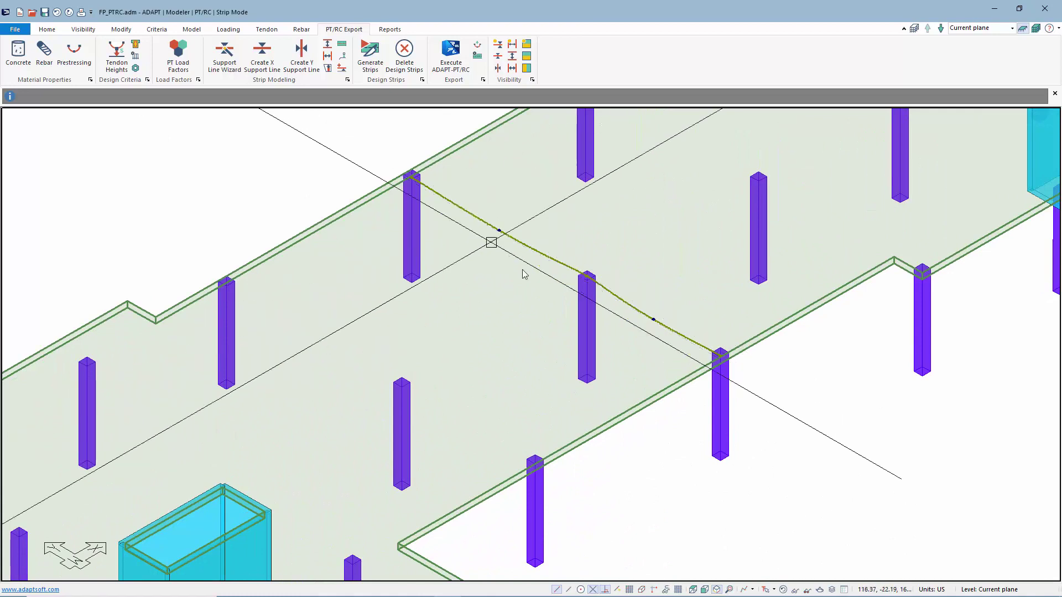
scroll(716, 354, "up", 3)
scroll(539, 271, "down", 8)
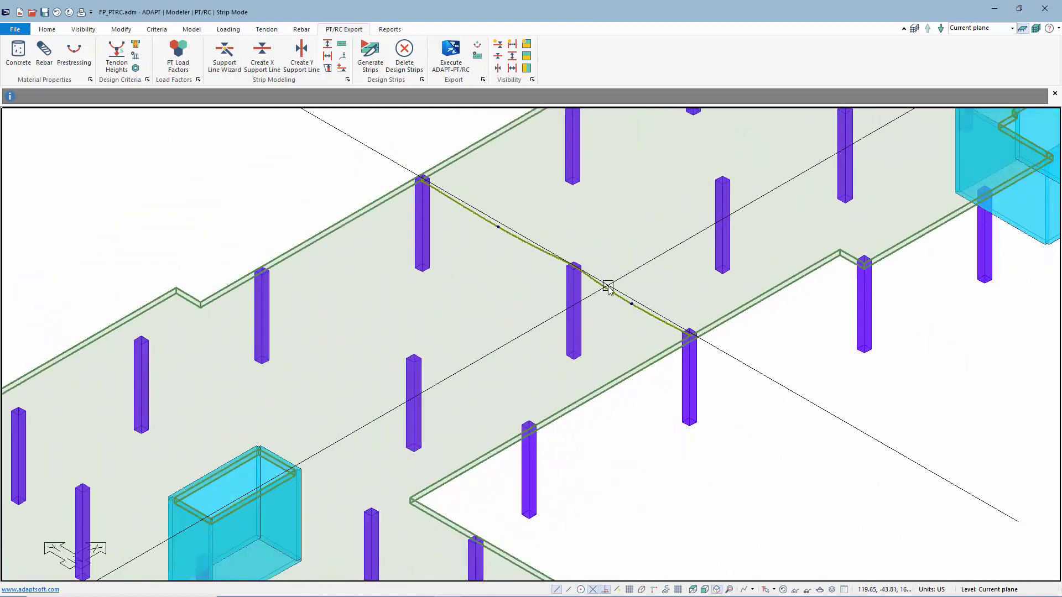
left_click(693, 589)
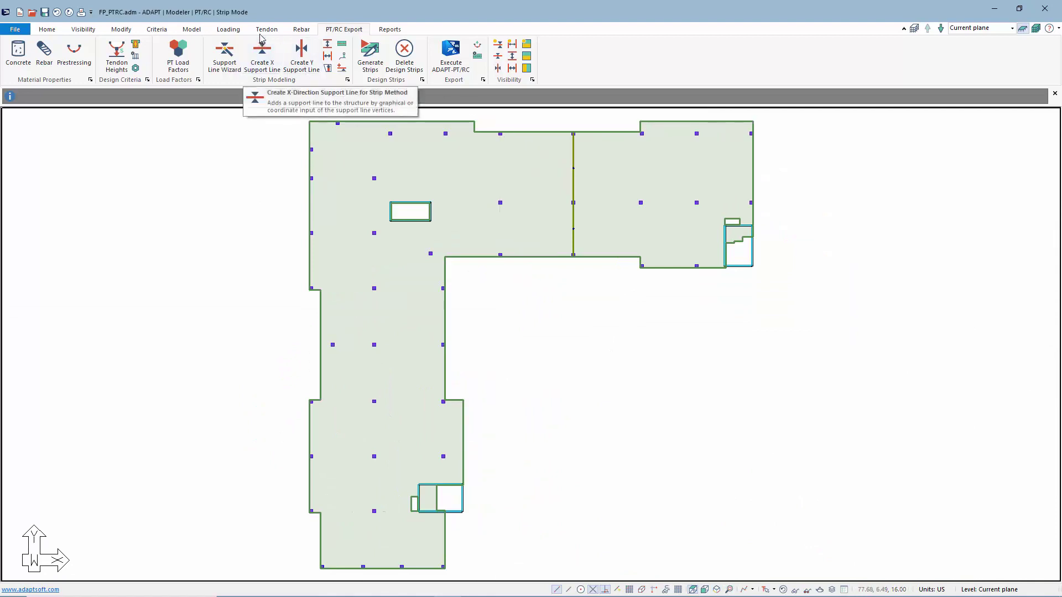
Step: Hide the tendons and show the support lines across the slab again
scroll(301, 74, "up", 2)
left_click(197, 61)
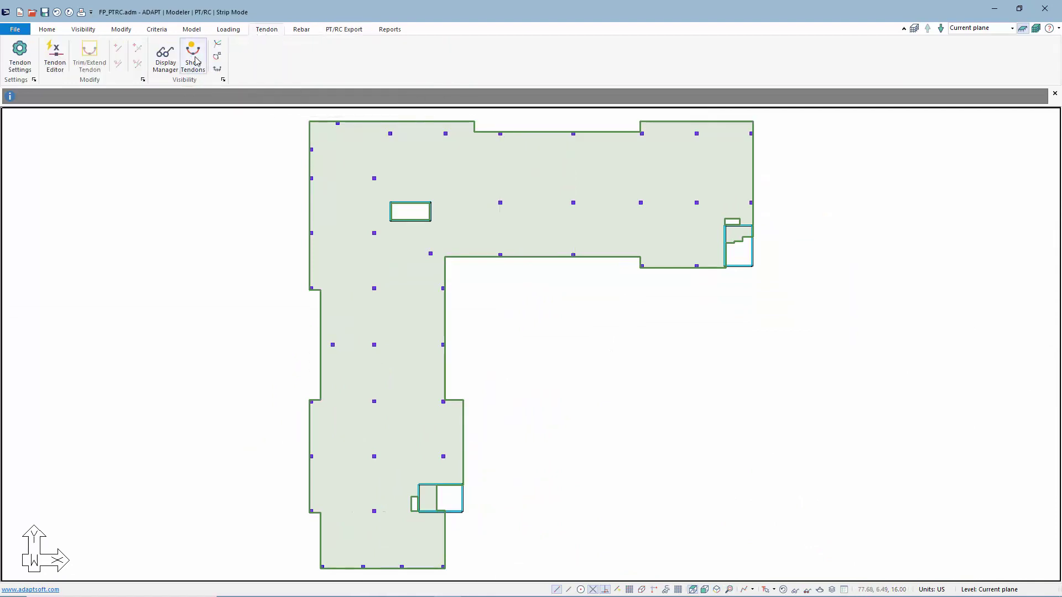
left_click(344, 28)
left_click(512, 66)
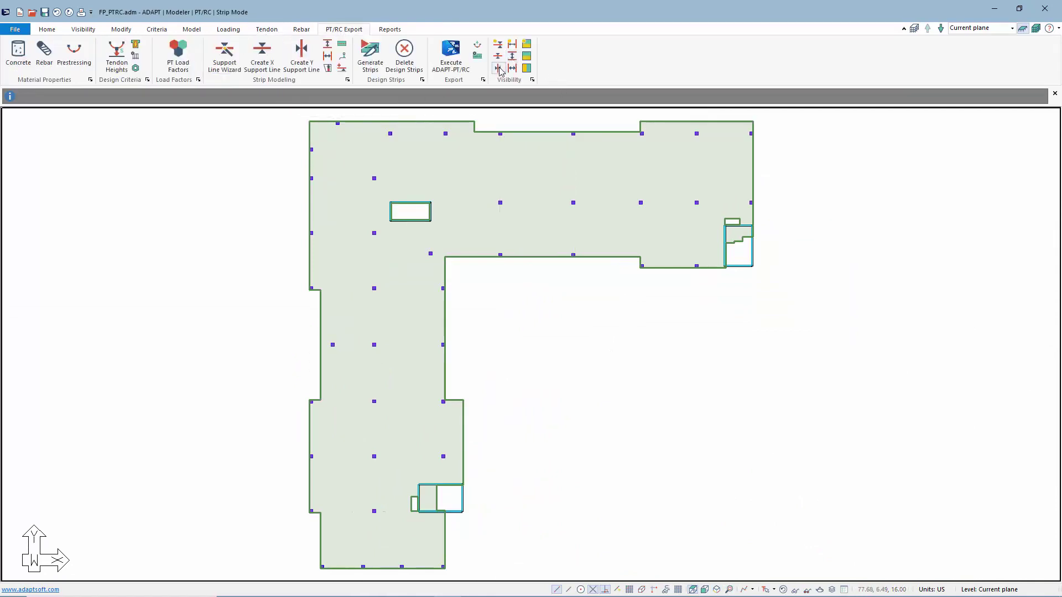
Step: Select the first vertical strip in the upper wing and run Execute ADAPT-PT/RC
left_click(501, 174)
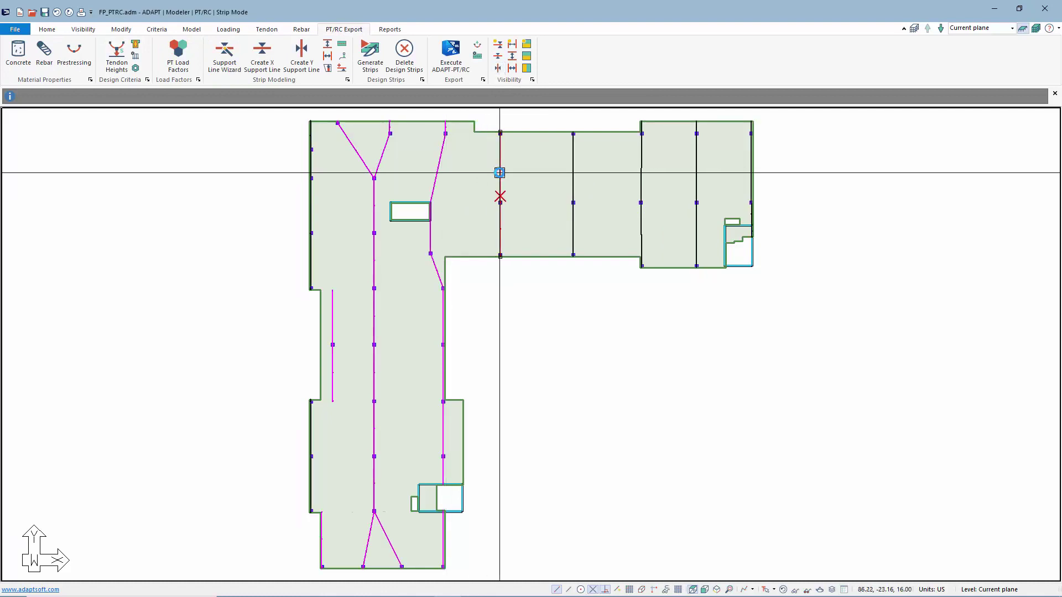
left_click(454, 65)
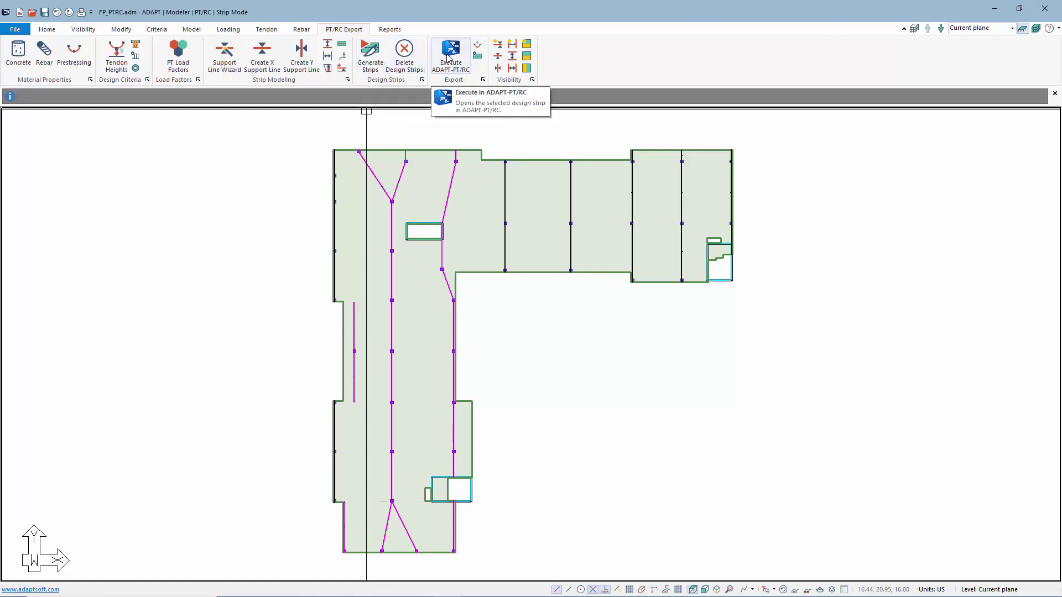
left_click(466, 51)
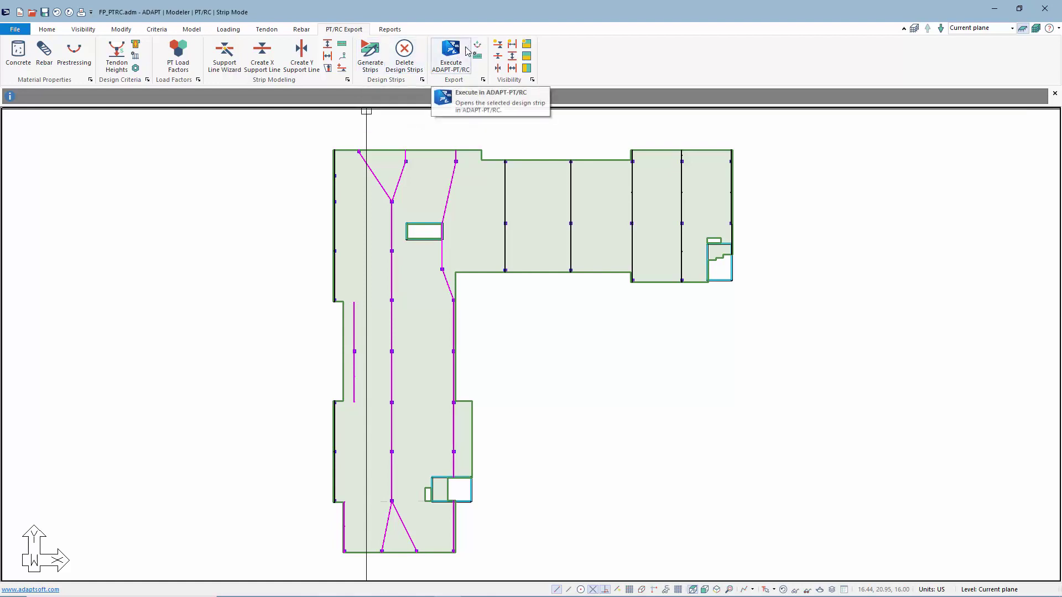